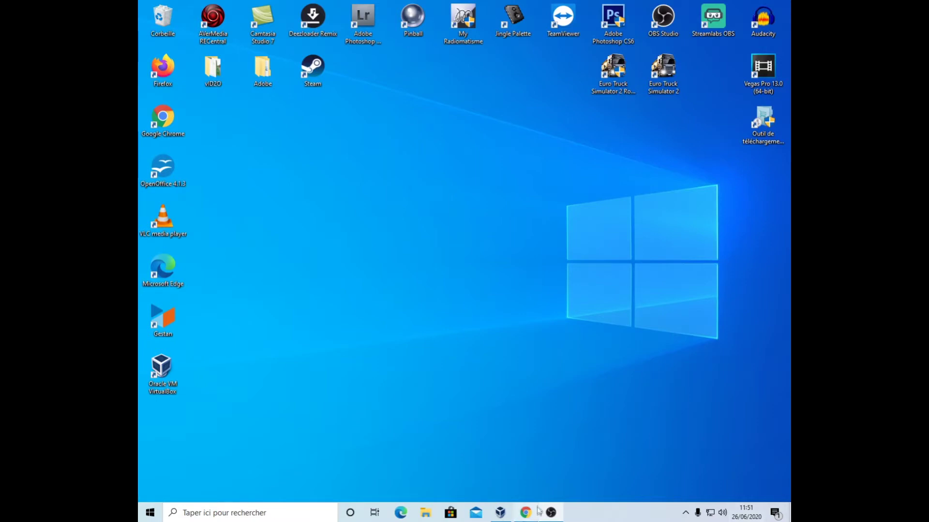
# - Open the Oracle VM VirtualBox Manager from its taskbar icon
pyautogui.click(503, 513)
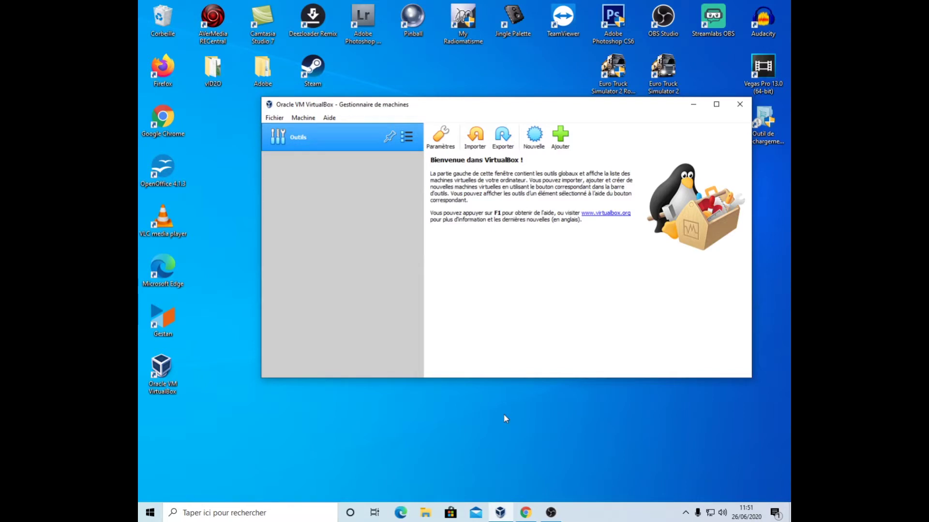
# - Start a new virtual machine named Vista, stored in D:\Machines virtuelle
pyautogui.click(540, 142)
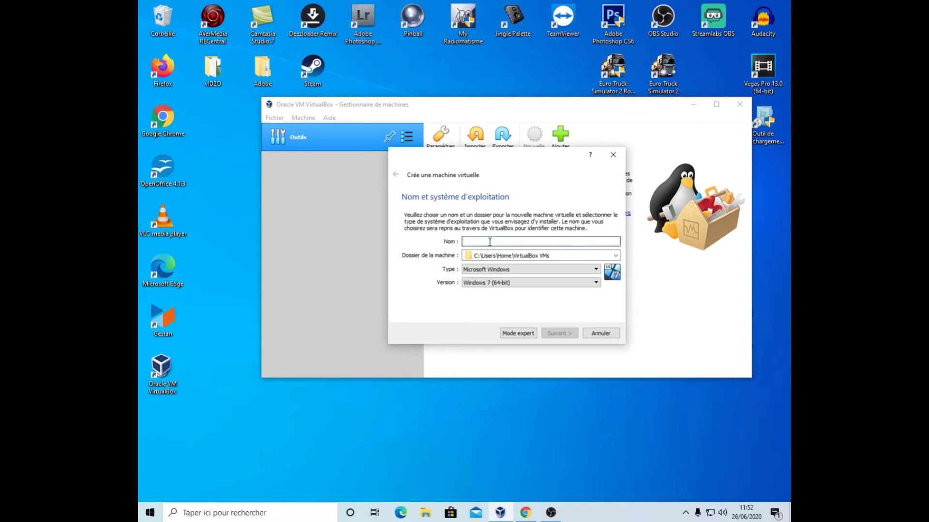
pyautogui.write('Vista')
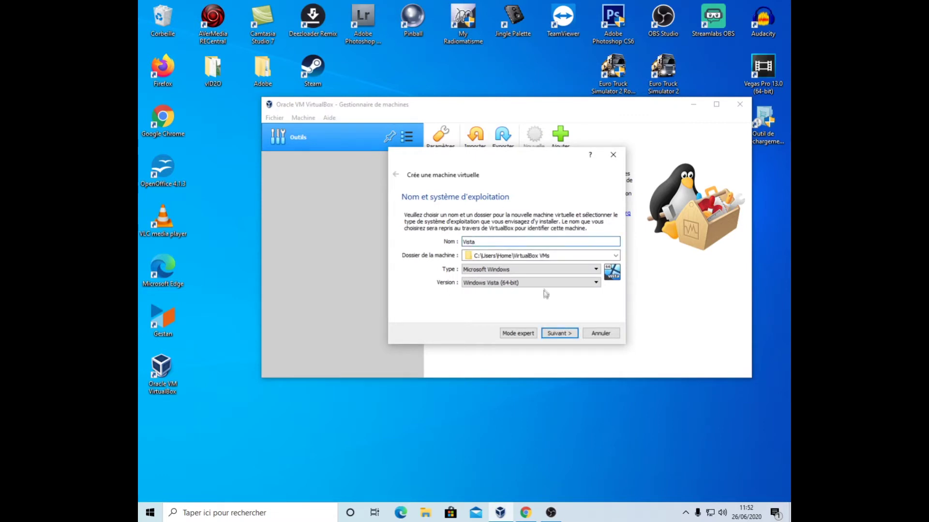
pyautogui.click(616, 256)
pyautogui.click(494, 275)
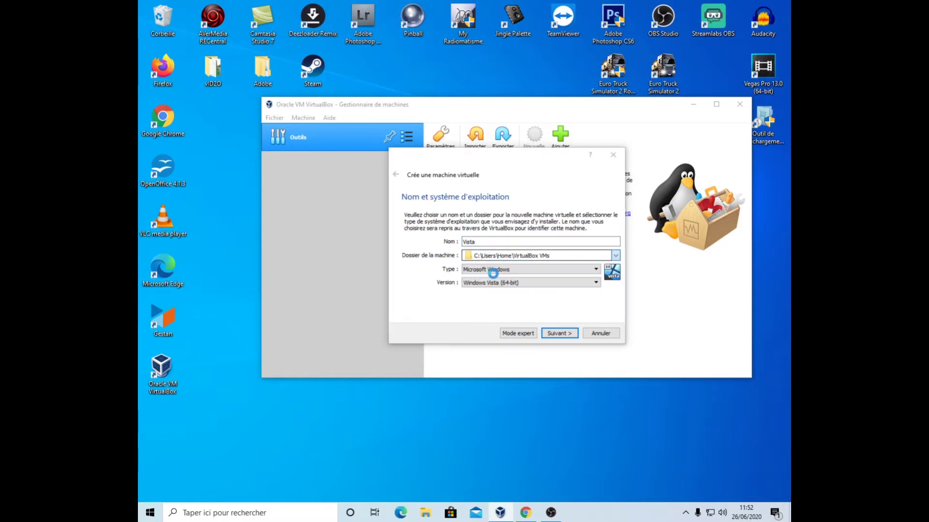
pyautogui.scroll(-3, 458, 327)
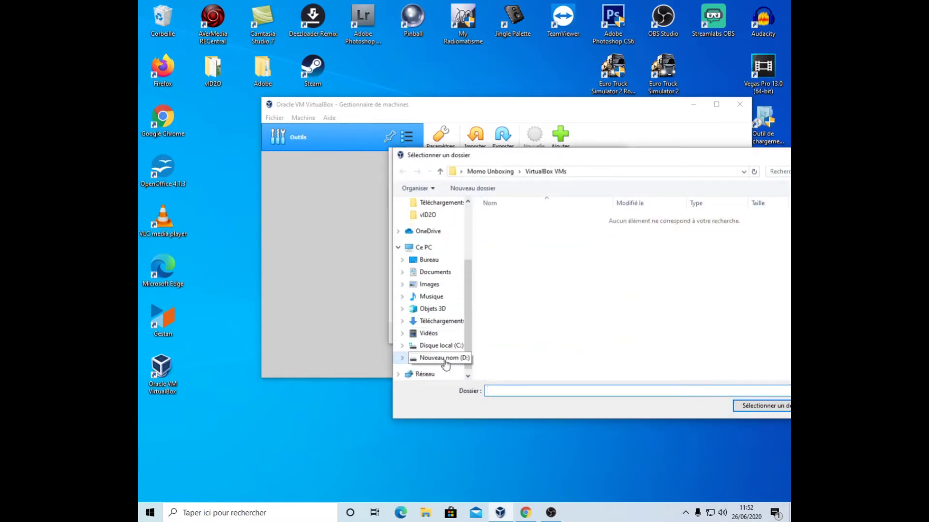
pyautogui.click(441, 358)
pyautogui.click(517, 249)
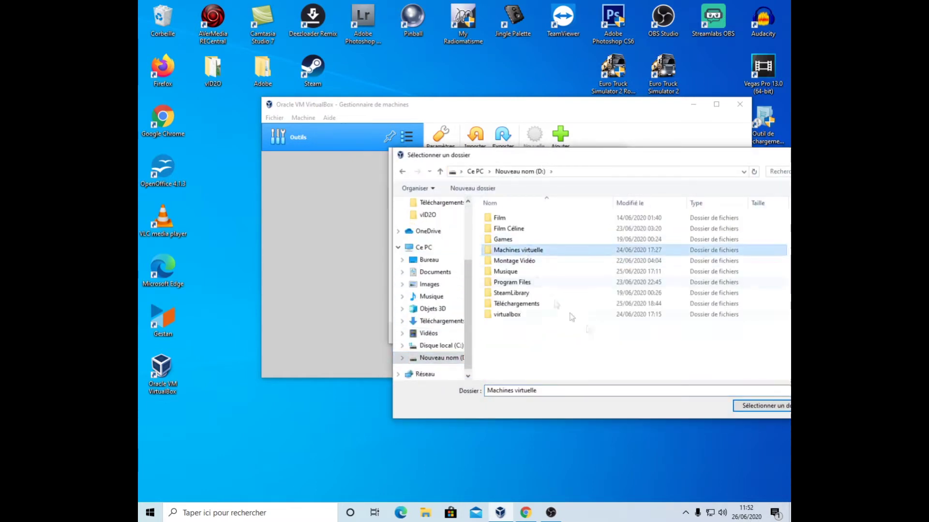
pyautogui.click(761, 406)
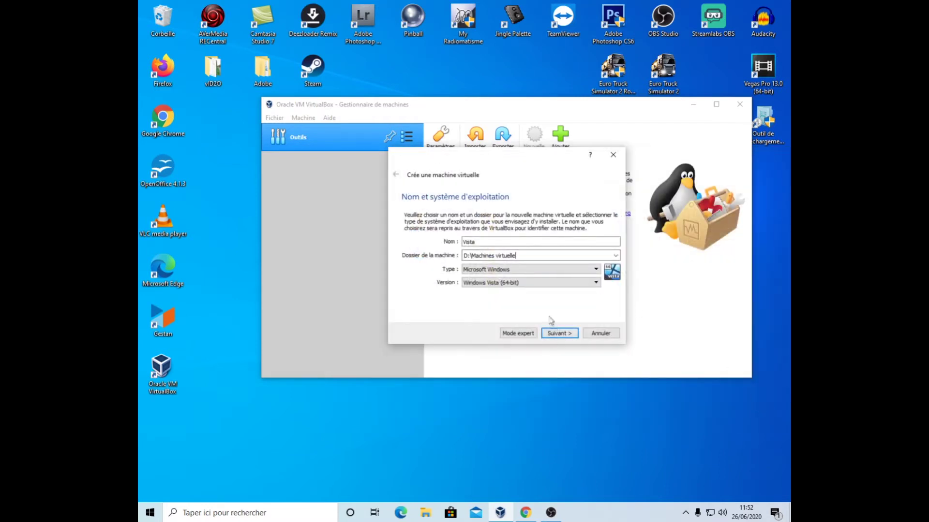
# - Raise the Vista machine's memory allocation to 2816 MB
pyautogui.click(570, 337)
pyautogui.click(516, 246)
pyautogui.click(516, 245)
pyautogui.click(515, 245)
pyautogui.click(516, 246)
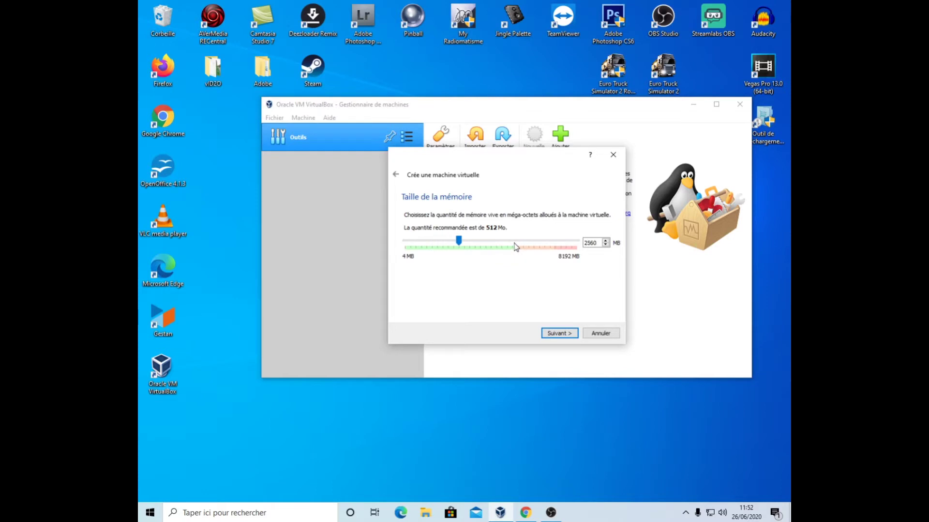
pyautogui.click(488, 240)
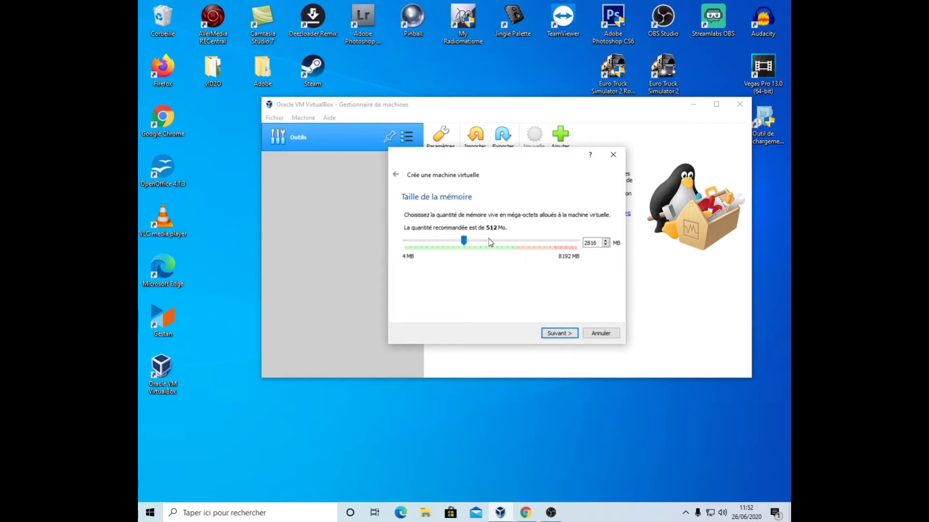
# - Create a new 25 GB VDI virtual hard disk and finish the machine
pyautogui.click(570, 335)
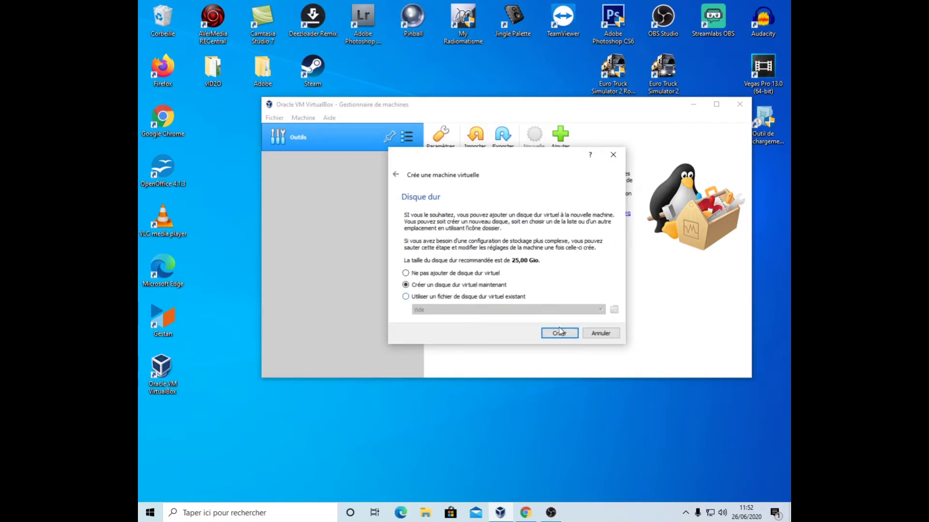
pyautogui.click(559, 334)
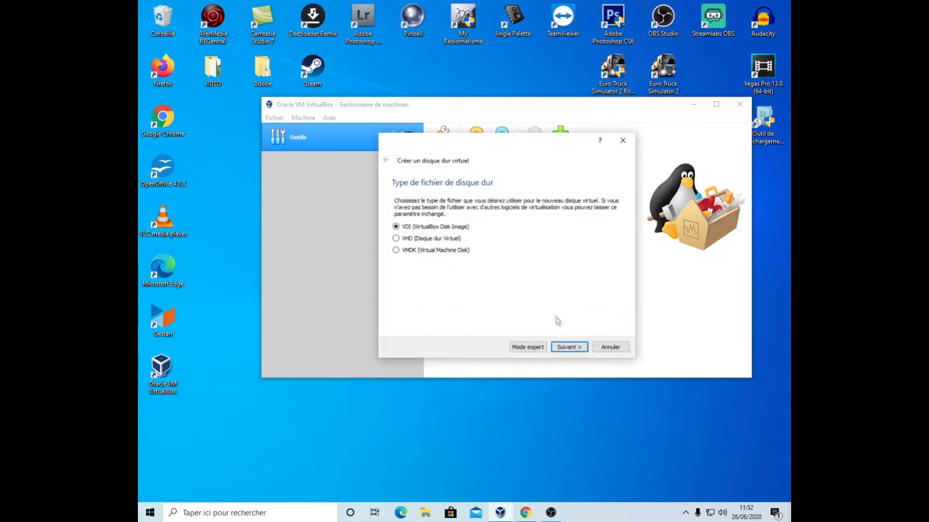
pyautogui.click(571, 347)
pyautogui.click(582, 346)
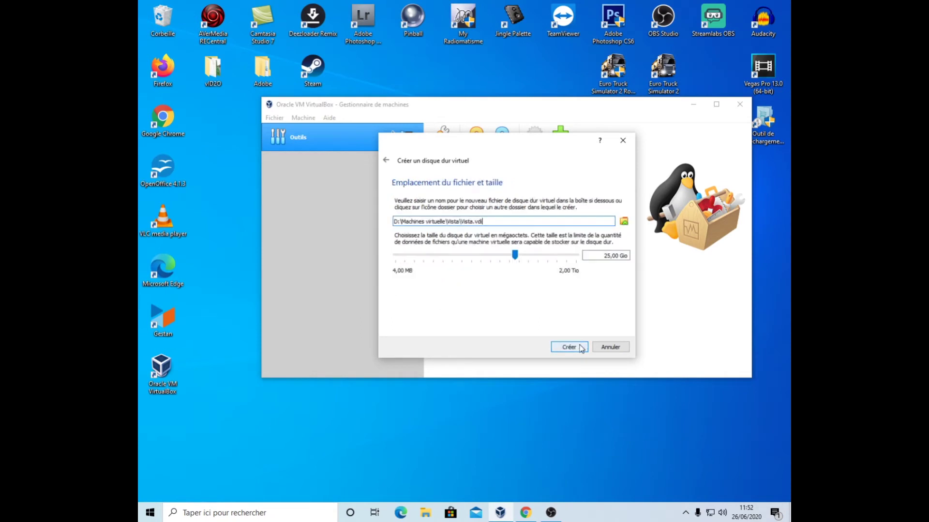
pyautogui.click(568, 347)
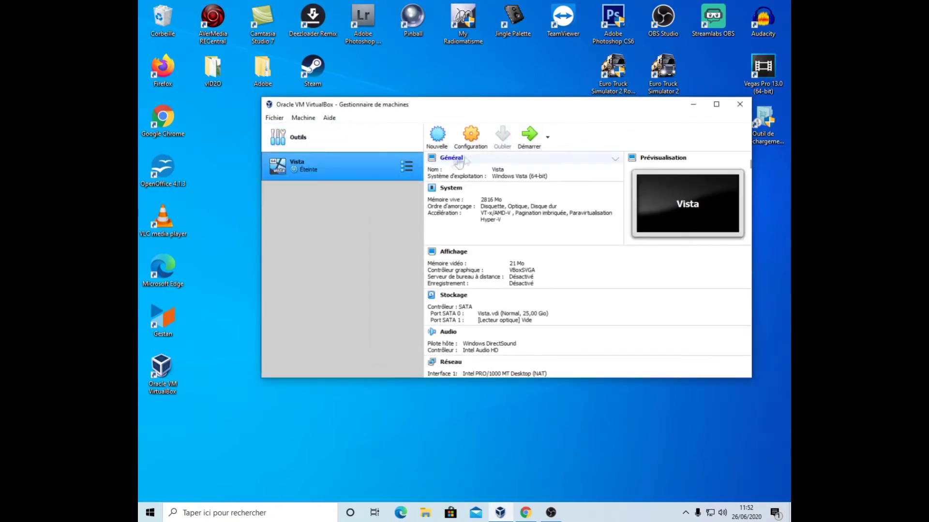
# - Start Vista and boot it from Windows_fr_Vista_sp2_AIO_13_in_1.iso as the start-up disk
pyautogui.click(523, 141)
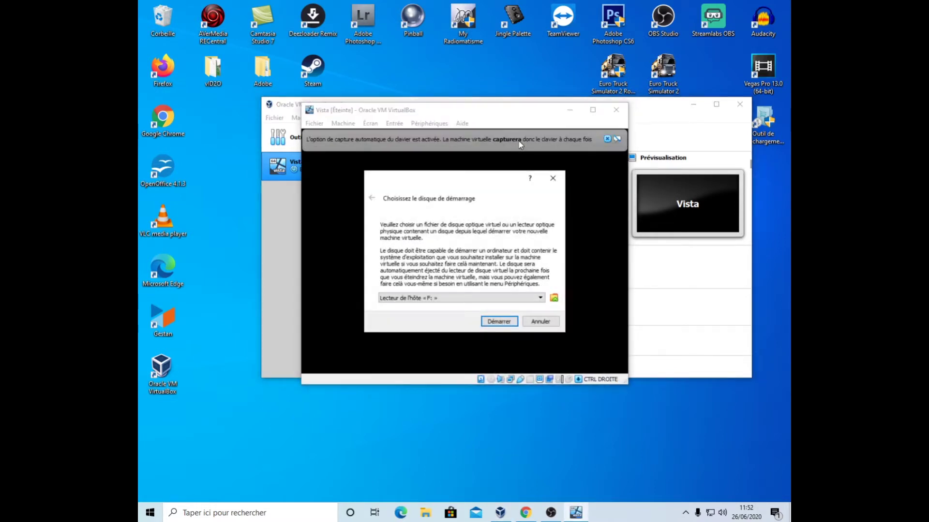
pyautogui.click(554, 297)
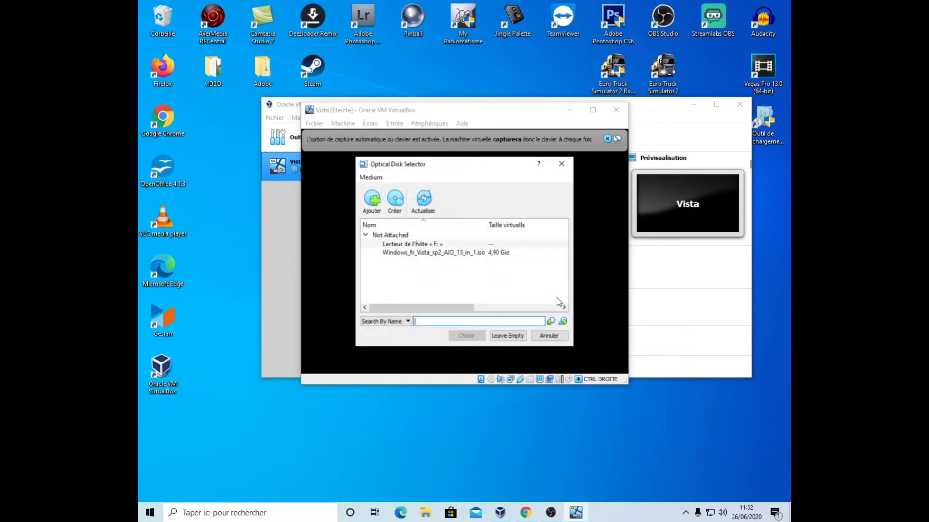
pyautogui.click(397, 252)
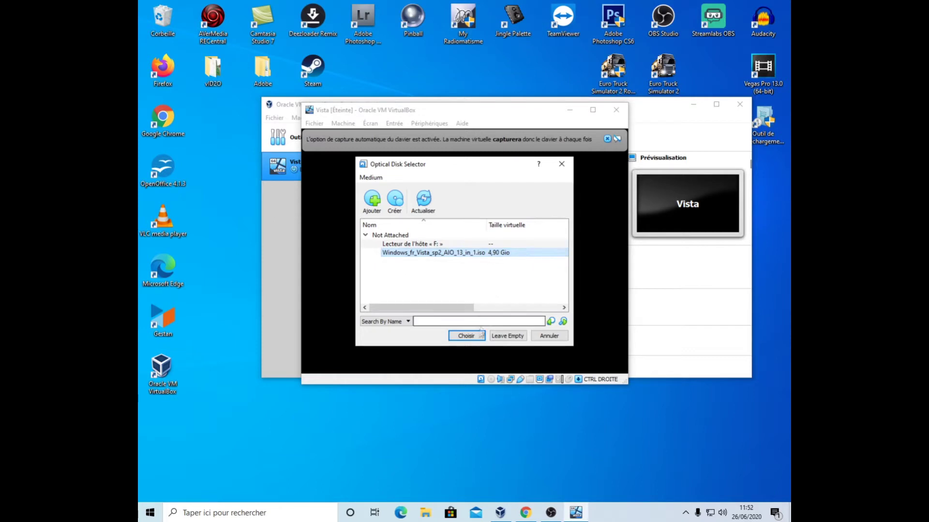
pyautogui.click(474, 341)
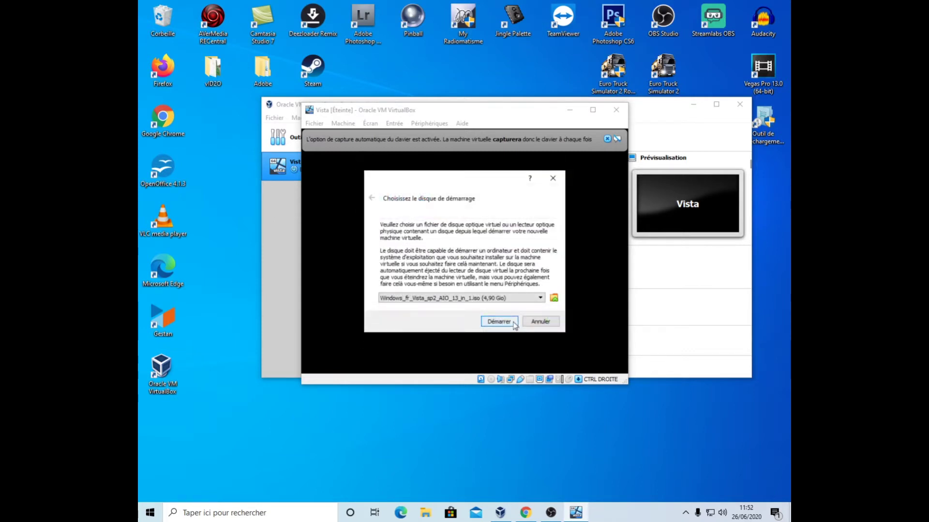
pyautogui.click(512, 322)
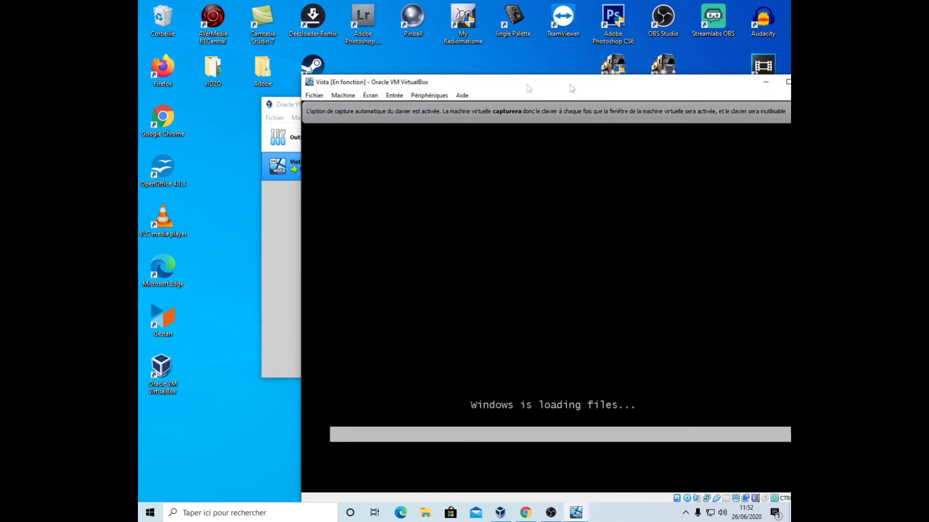
# - Minimize the Manager, reposition the VM window, and dismiss the keyboard-capture and mouse-integration notices
pyautogui.click(268, 105)
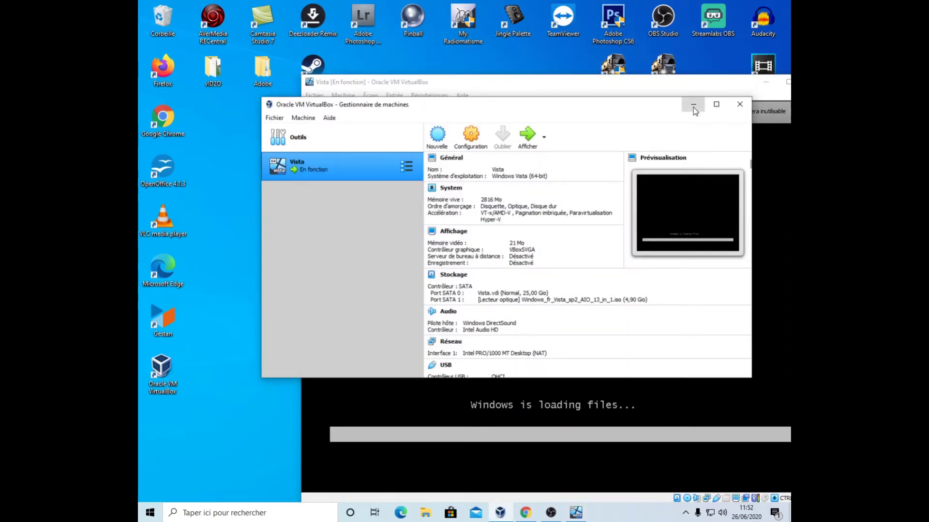
pyautogui.click(693, 104)
pyautogui.moveTo(530, 86); pyautogui.dragTo(501, 73)
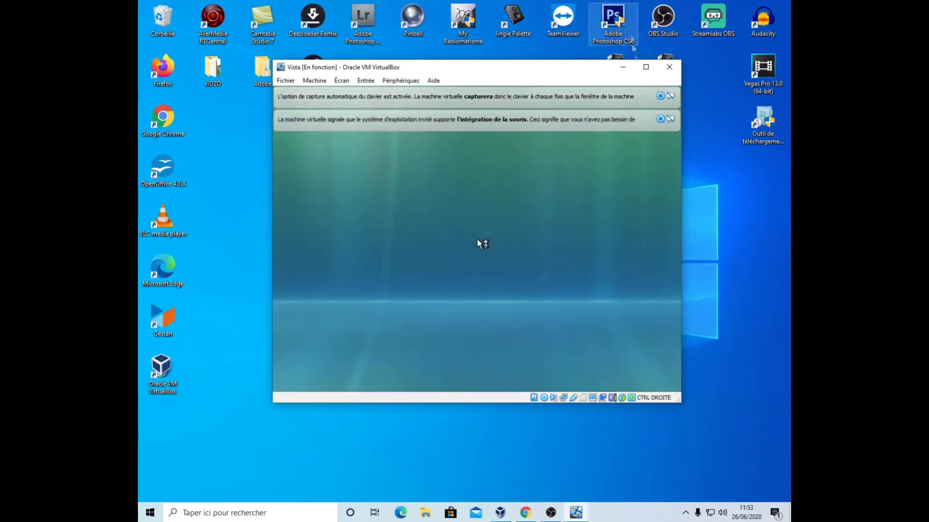
pyautogui.click(661, 96)
pyautogui.click(660, 96)
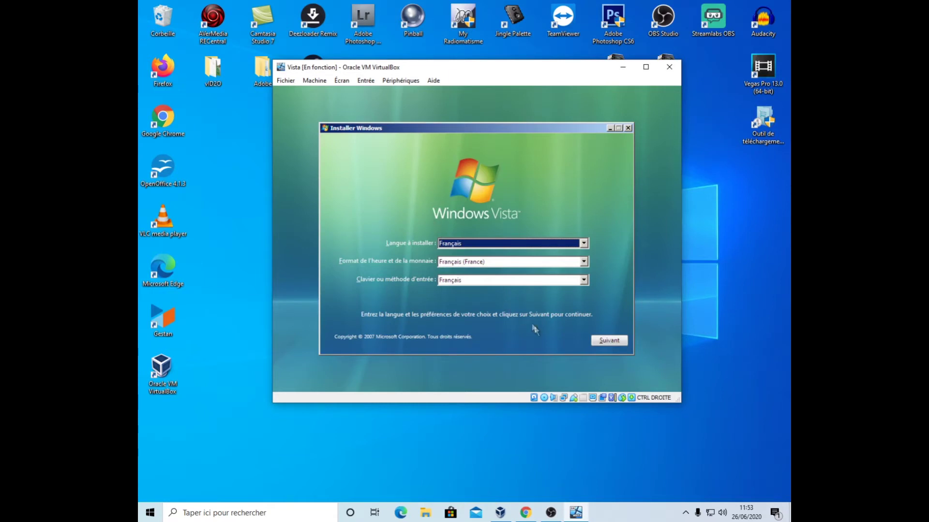
# - Accept the French language settings and start installing Windows Vista
pyautogui.click(616, 339)
pyautogui.click(459, 244)
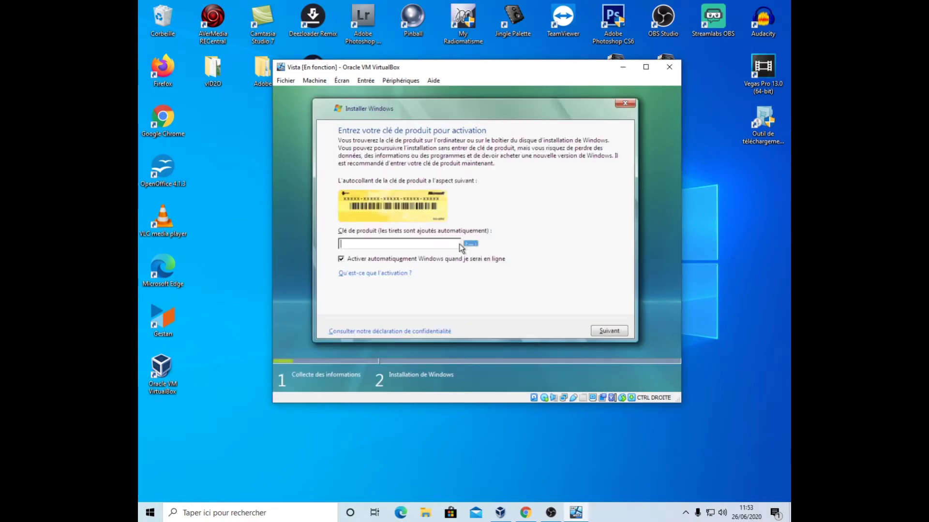
pyautogui.hotkey('alt', 'Tab')
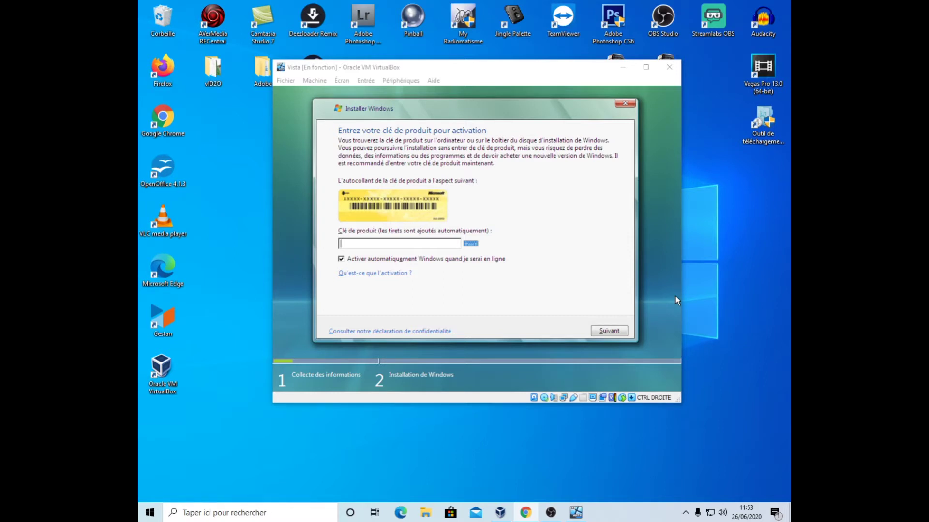
# - Enter the Windows Vista product key in the Clé de produit field and submit it
pyautogui.click(435, 246)
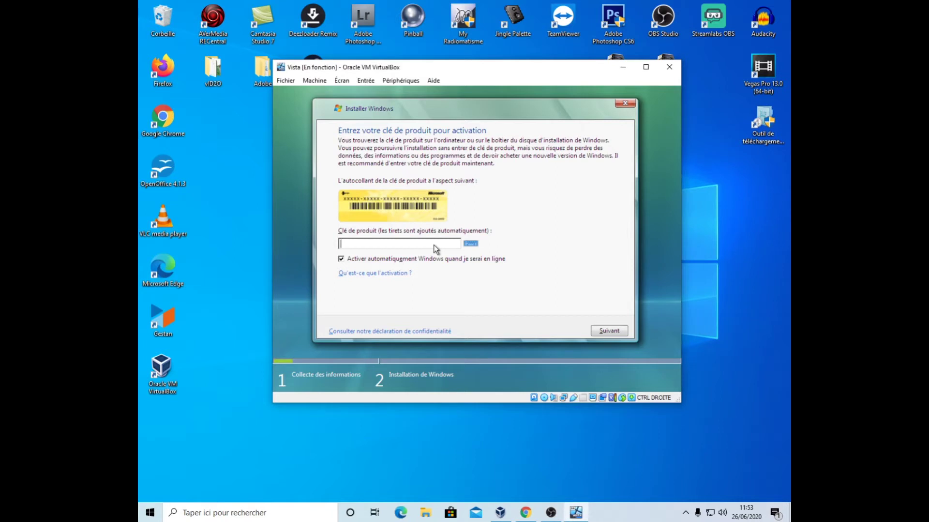
pyautogui.write('D')
pyautogui.press('BackSpace')
pyautogui.write('4D')
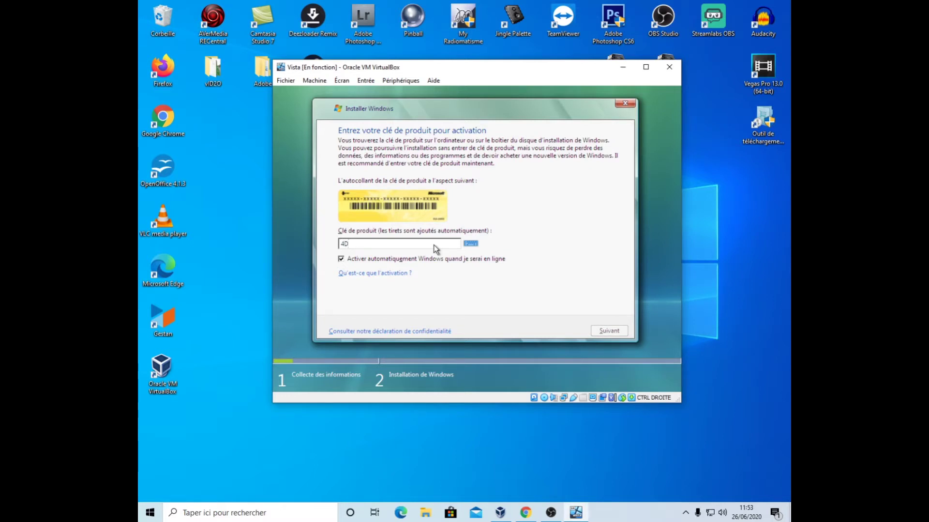
pyautogui.write('2')
pyautogui.write('XH')
pyautogui.write('PR')
pyautogui.write('B')
pyautogui.write('MM')
pyautogui.write('8Q22')
pyautogui.write('B')
pyautogui.write('KK')
pyautogui.write('B')
pyautogui.press('BackSpace')
pyautogui.press('BackSpace')
pyautogui.write('8BM3-')
pyautogui.write('MRW4W')
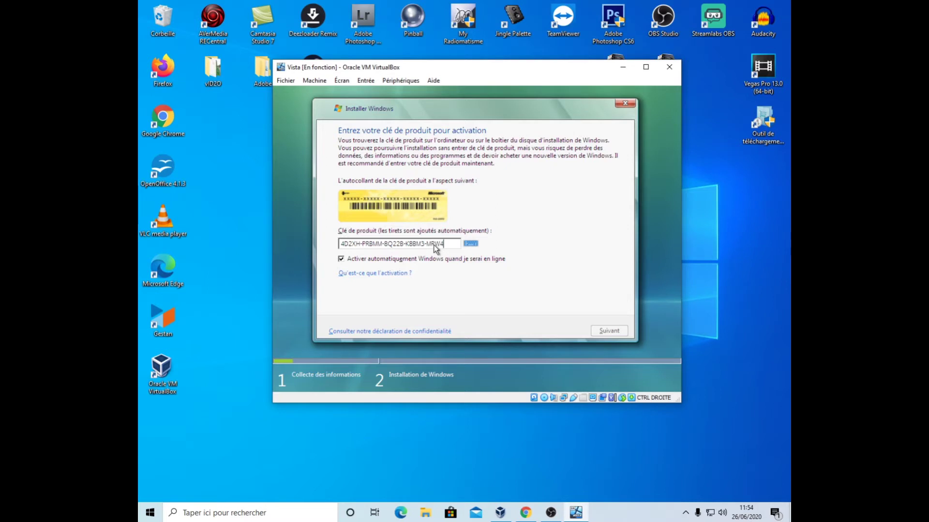
pyautogui.click(606, 330)
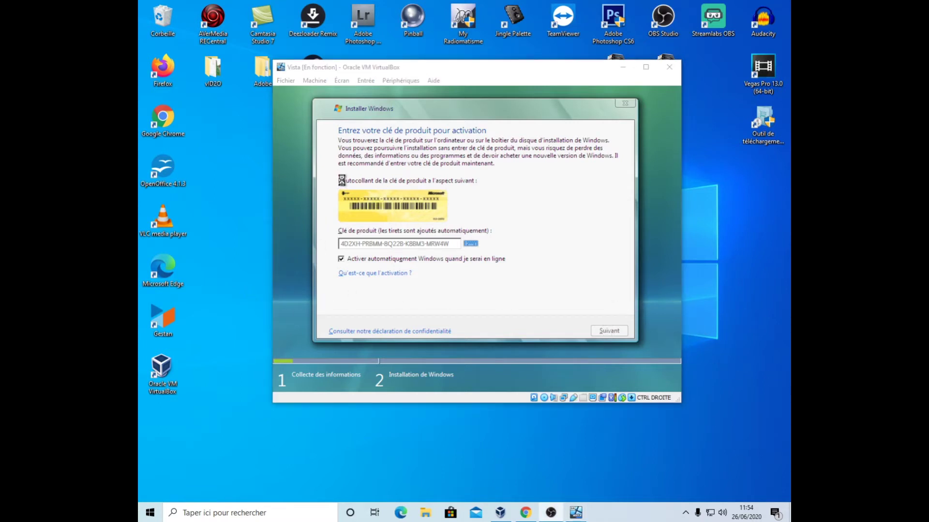
pyautogui.click(430, 68)
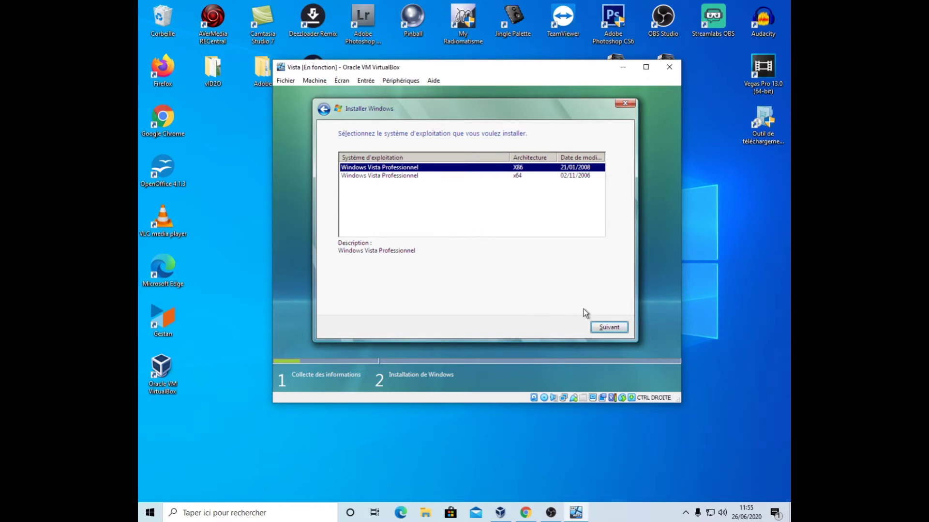
# - Confirm the Windows Vista Professionnel x86 edition and accept the licence terms
pyautogui.click(613, 328)
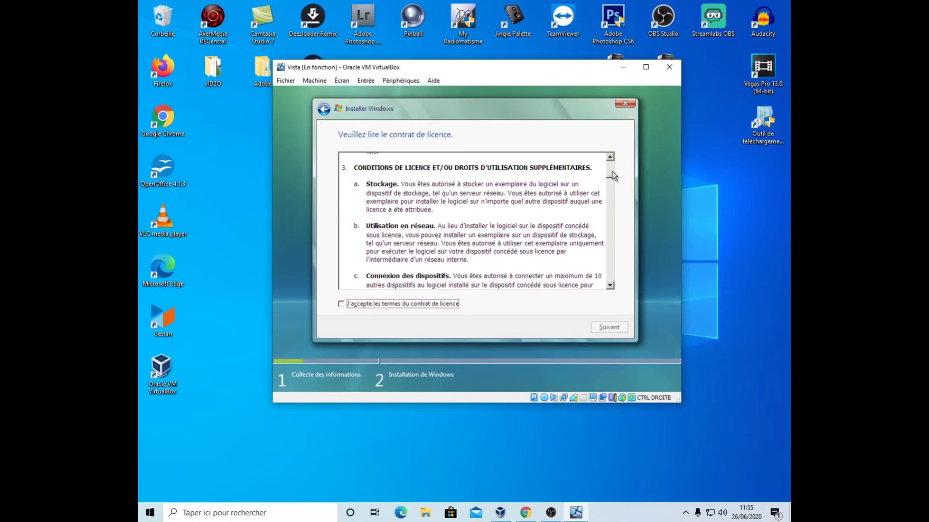
pyautogui.click(342, 305)
# - Choose a custom install onto the 25 Go unallocated space on disk 0
pyautogui.click(609, 327)
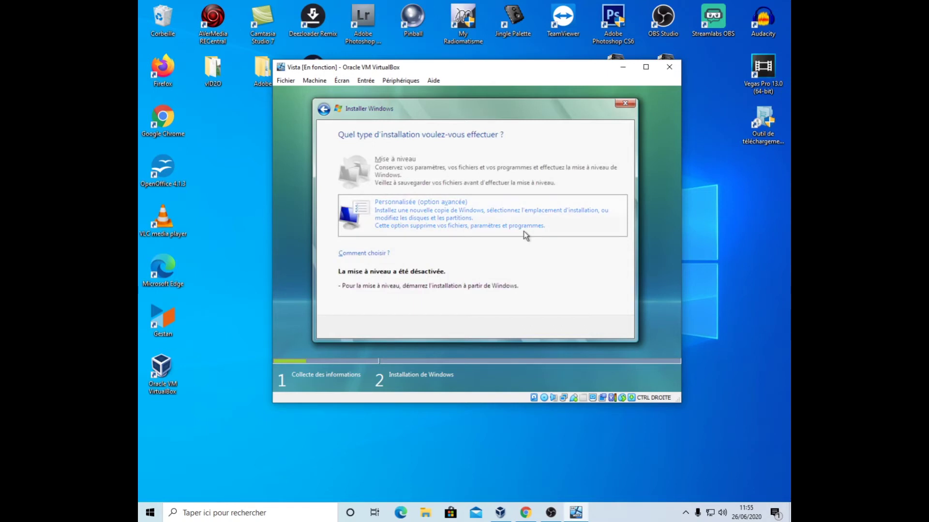
pyautogui.click(435, 222)
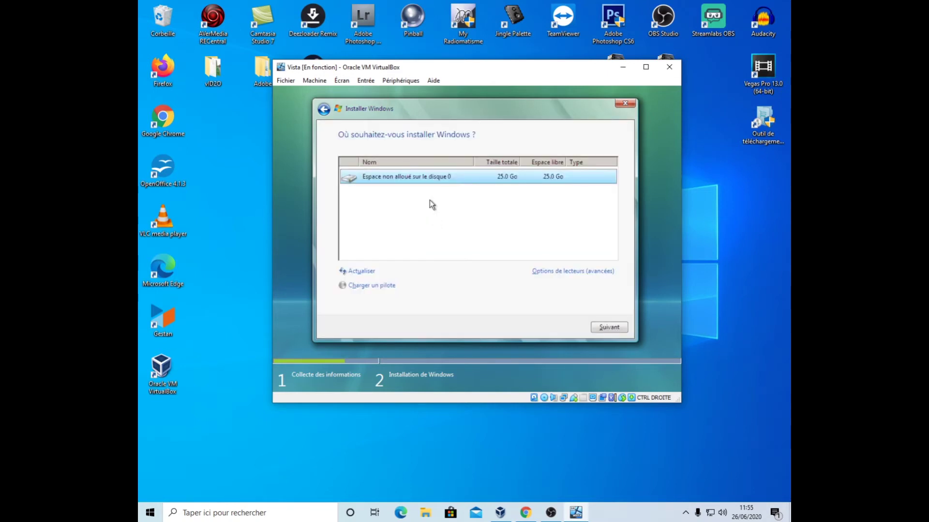
pyautogui.click(609, 328)
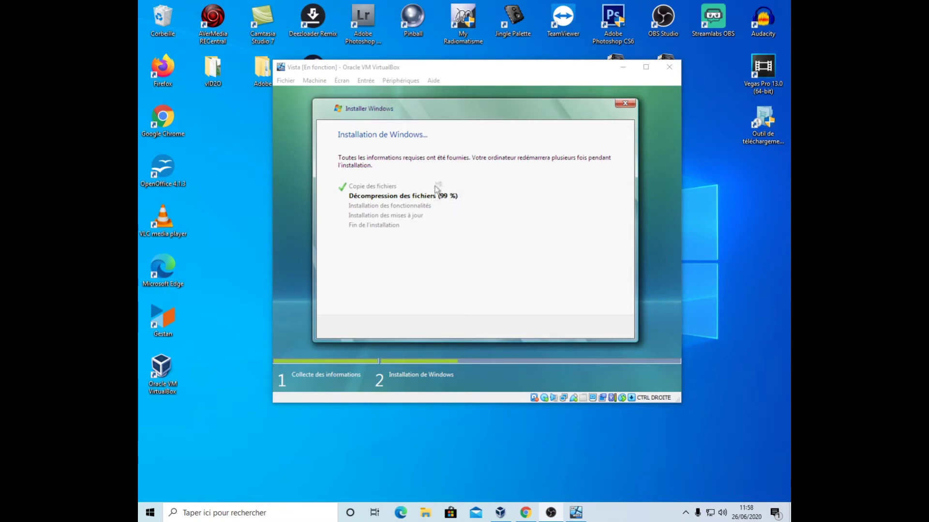
pyautogui.click(398, 69)
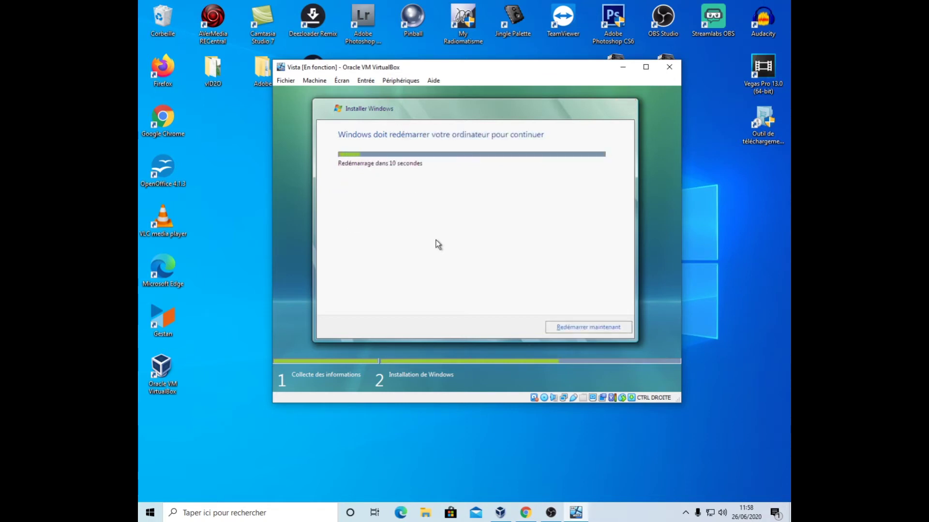
# - Restart the VM immediately and dismiss the mouse-integration notice
pyautogui.press('Return')
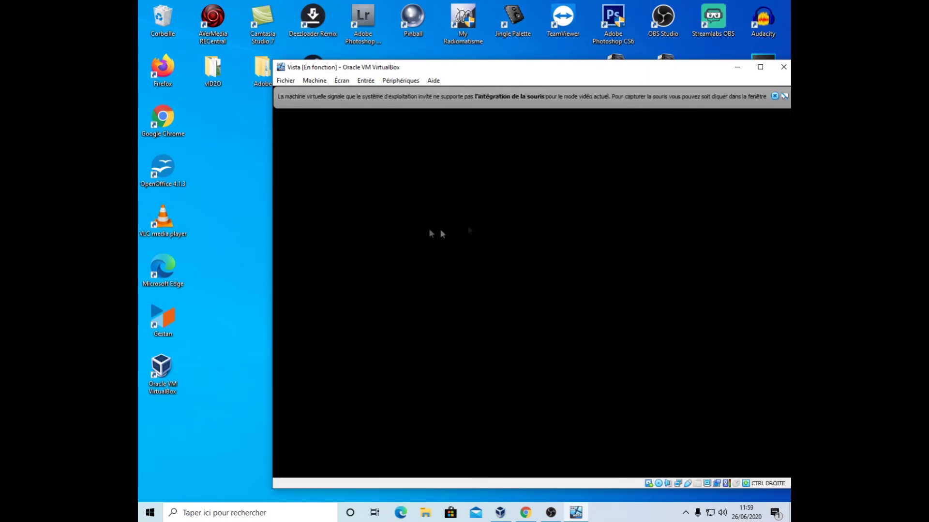
pyautogui.click(579, 96)
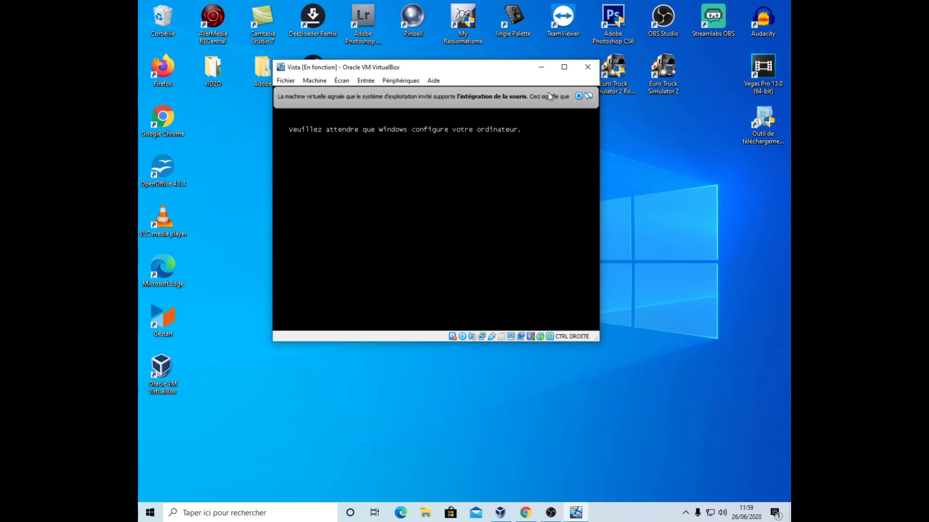
# - Dismiss the mouse-integration notices while Windows Setup finishes inside the VM
pyautogui.click(579, 97)
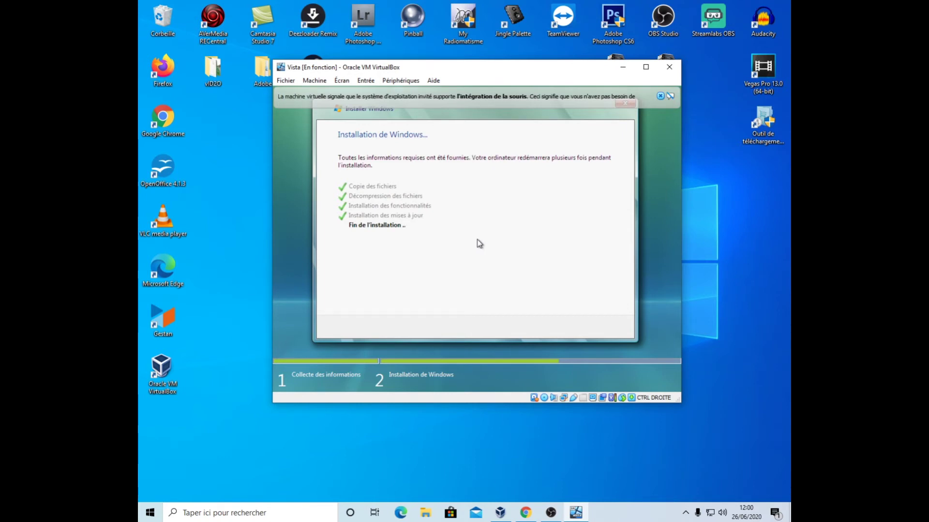
pyautogui.click(660, 96)
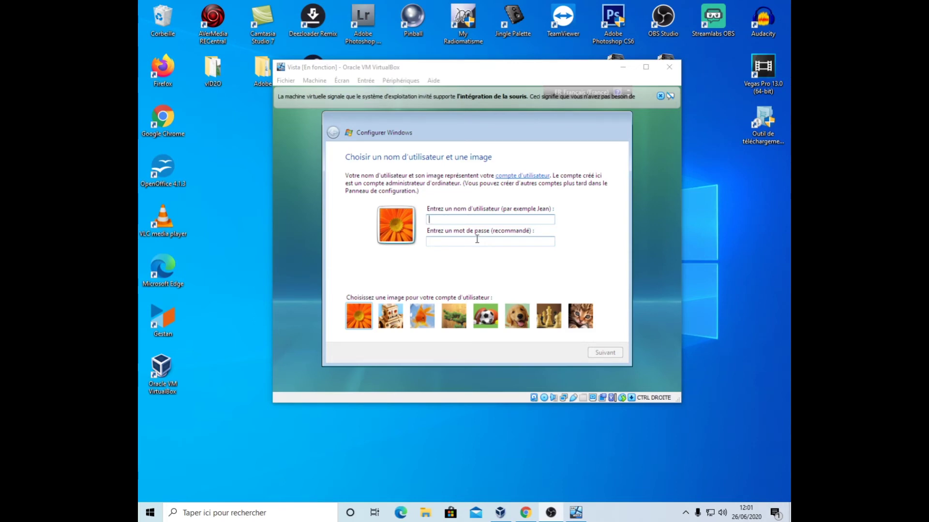
# - Create the user account with a user name and the dog picture
pyautogui.click(449, 220)
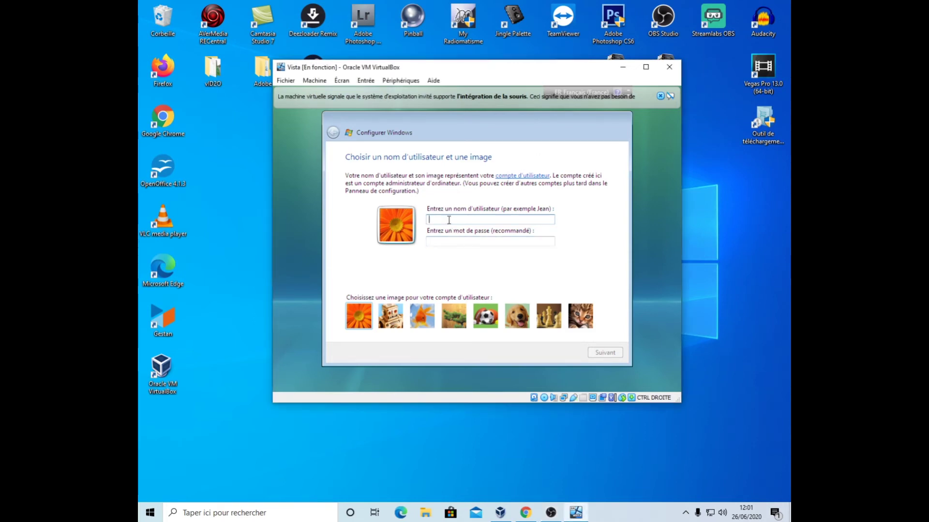
pyautogui.write('Momo')
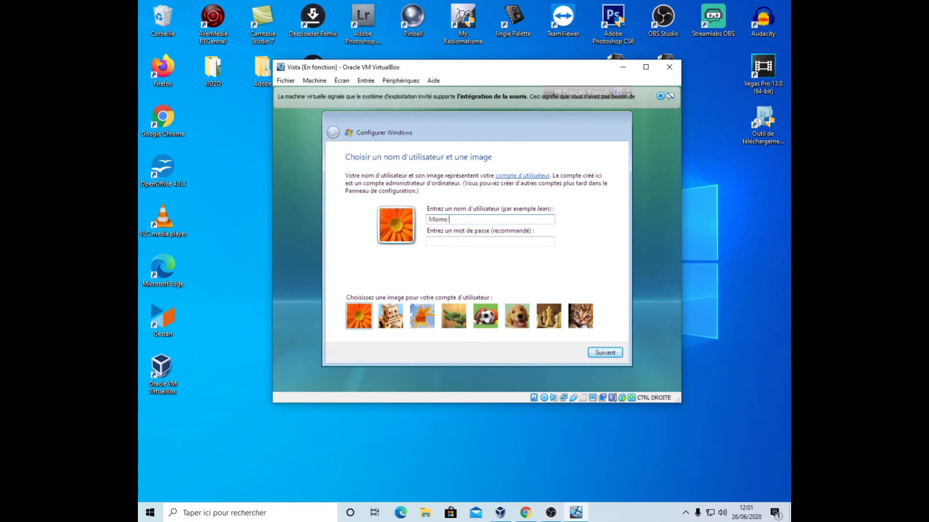
pyautogui.write(' Unboxing')
pyautogui.click(529, 318)
pyautogui.click(602, 354)
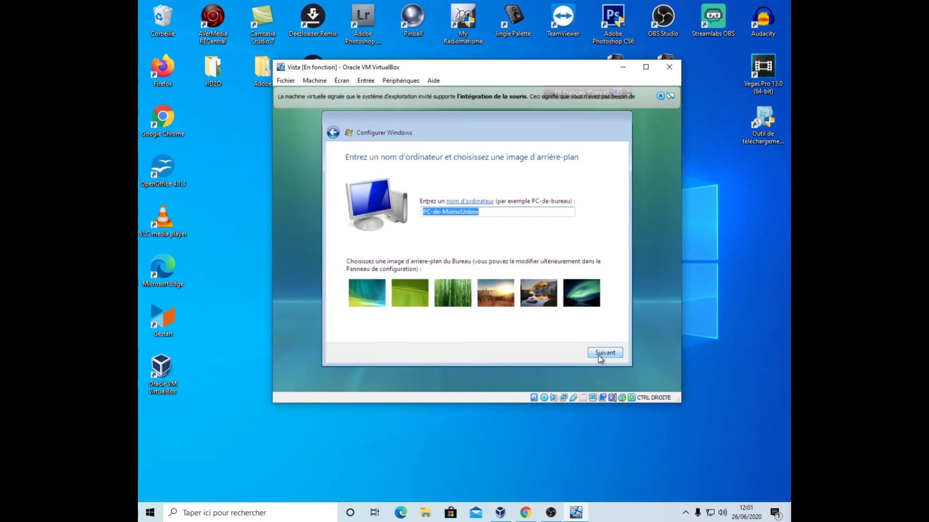
# - Keep the suggested computer name, postpone update protection, accept the time settings, and choose Domicile
pyautogui.click(601, 355)
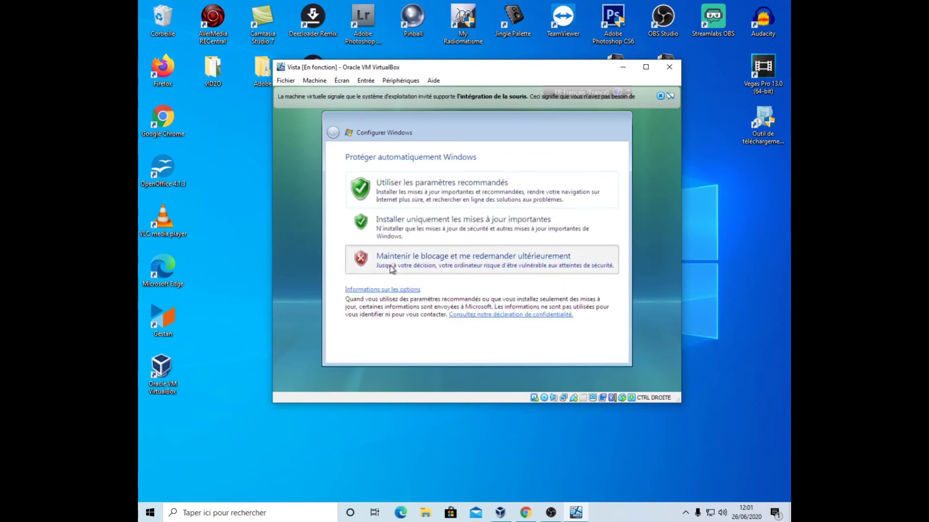
pyautogui.click(393, 266)
pyautogui.click(605, 352)
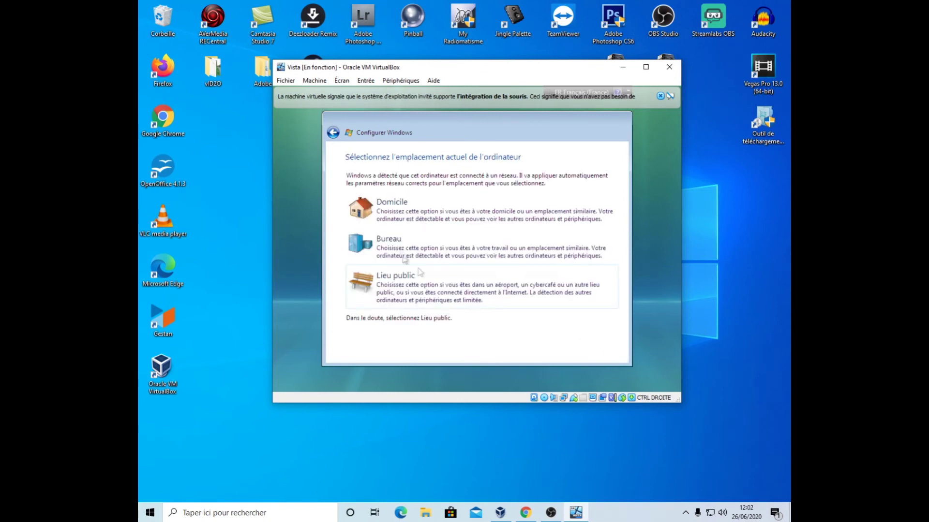
pyautogui.click(405, 213)
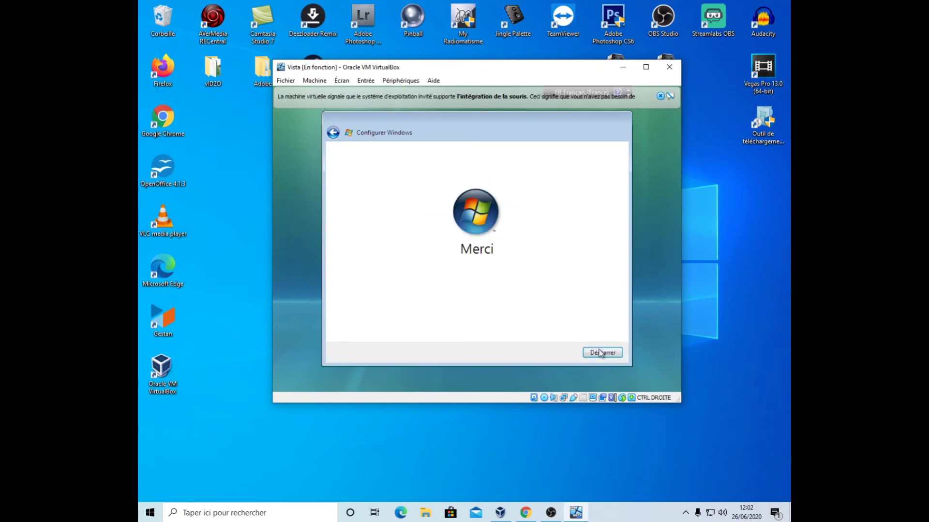
# - Finish Vista setup and dismiss the mouse integration notice while the desktop loads
pyautogui.click(601, 353)
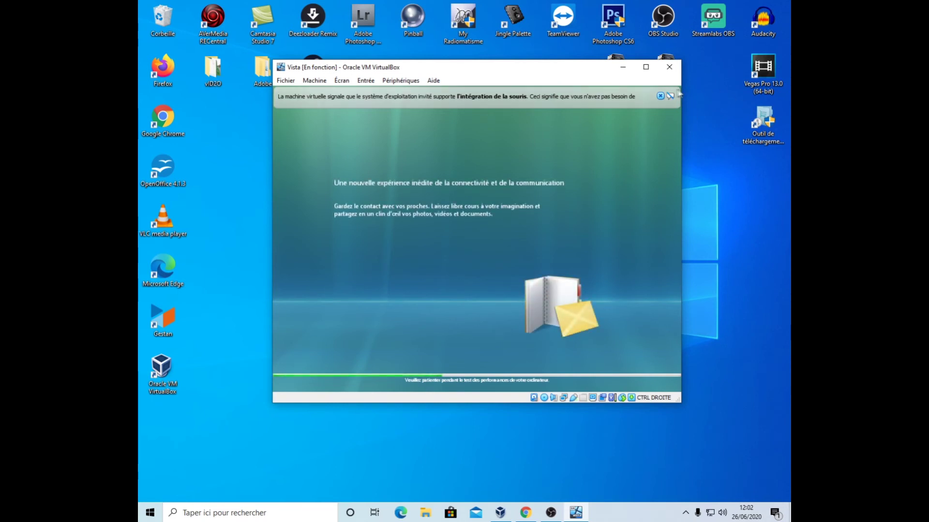
pyautogui.click(660, 96)
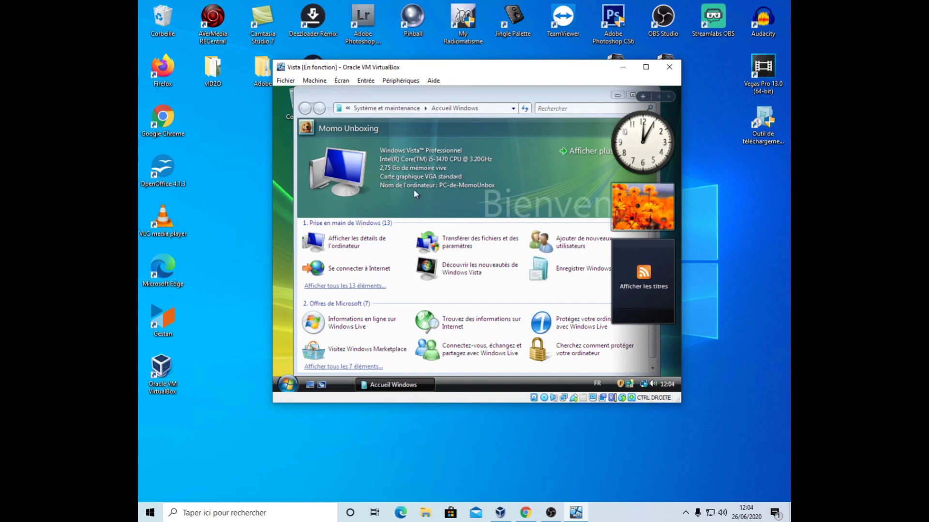
# - Open the full system details, maximize the Système window, and dismiss the Windows Update warning
pyautogui.click(569, 151)
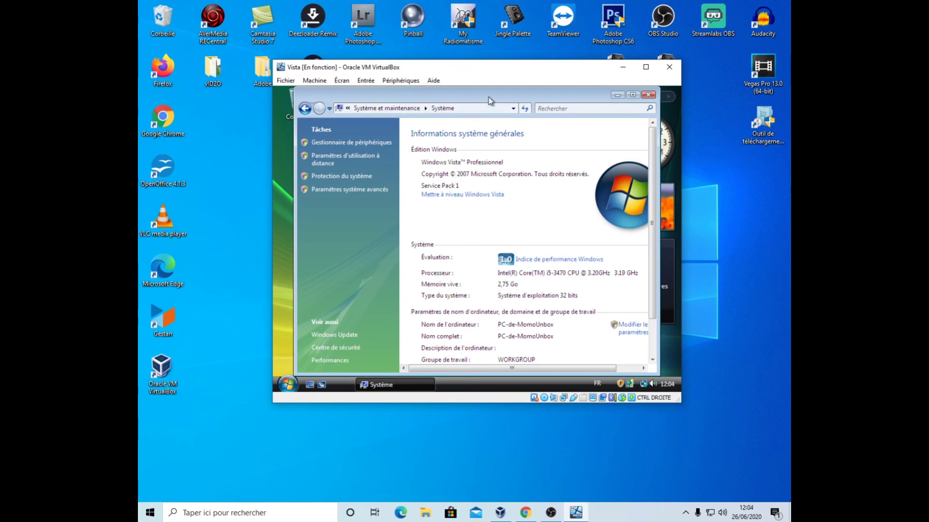
pyautogui.moveTo(489, 100); pyautogui.dragTo(463, 100)
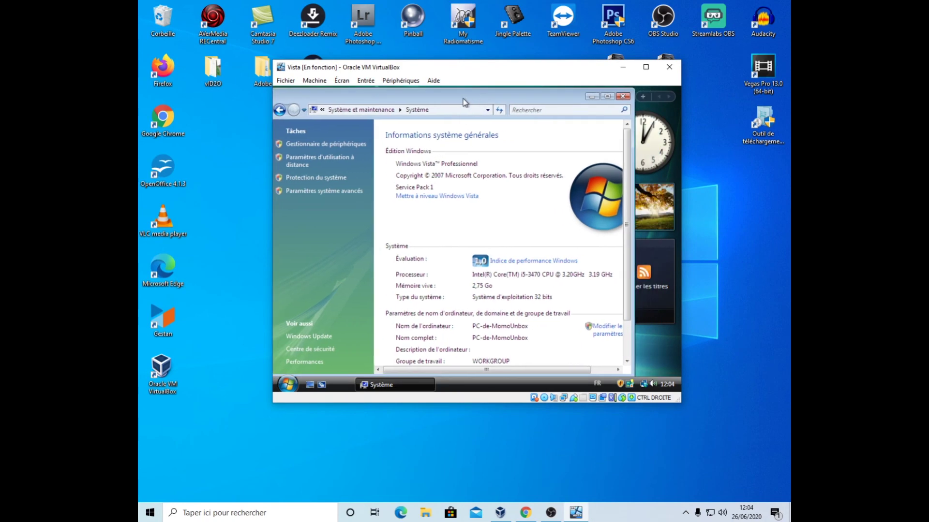
pyautogui.click(605, 95)
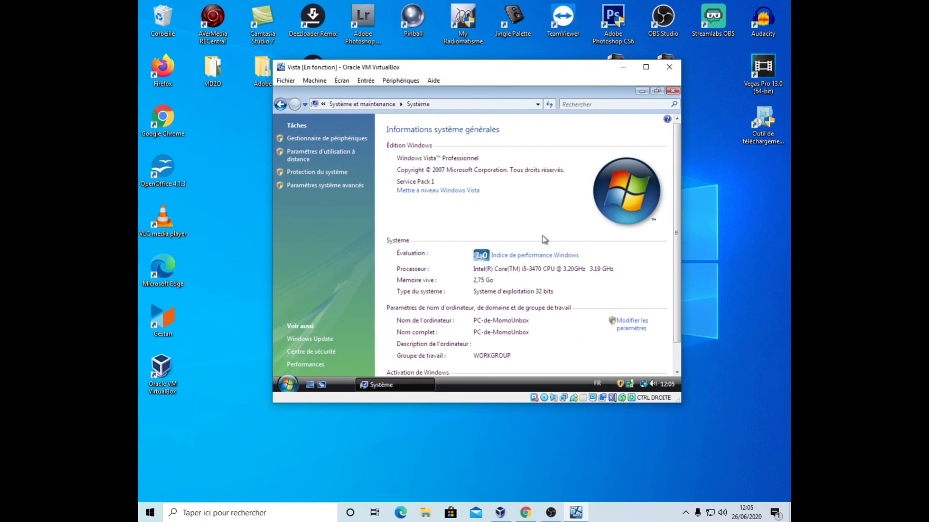
pyautogui.scroll(-1, 545, 250)
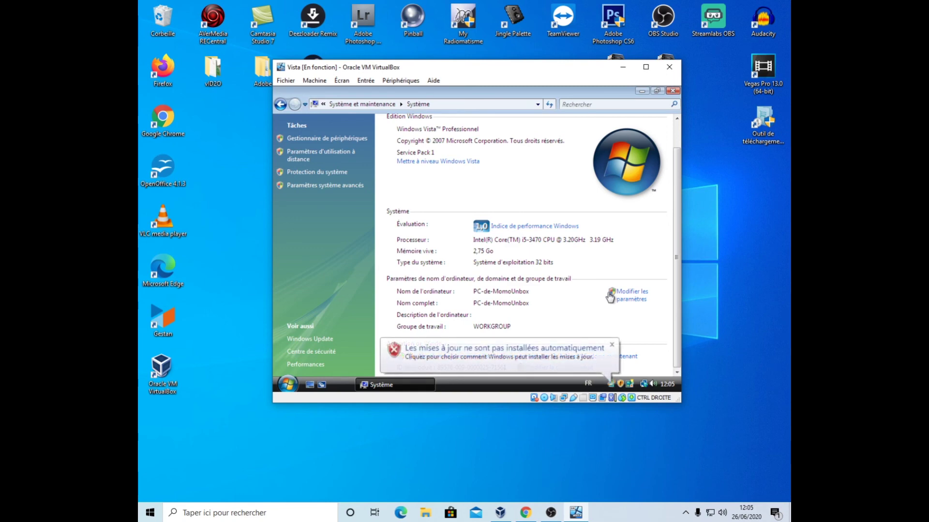
pyautogui.click(611, 345)
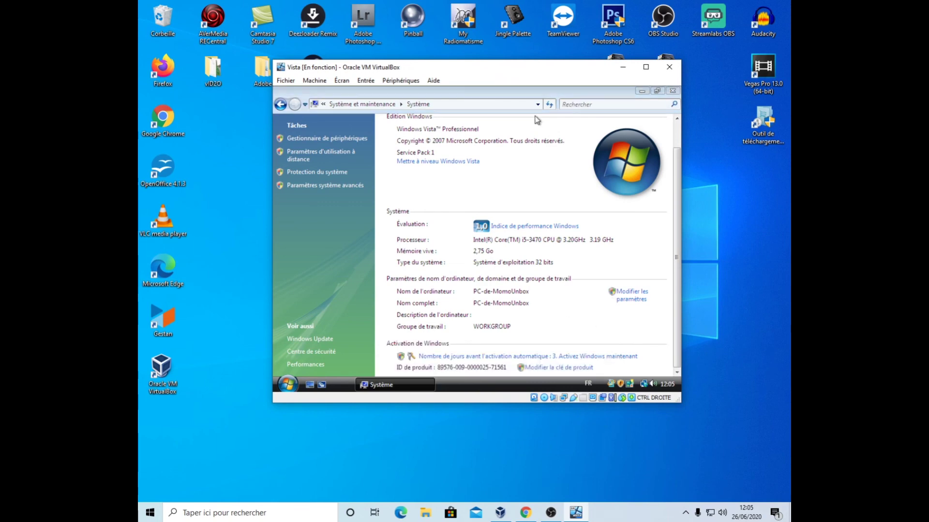
# - Close the Système window to return to the Vista desktop with sidebar gadgets
pyautogui.click(671, 92)
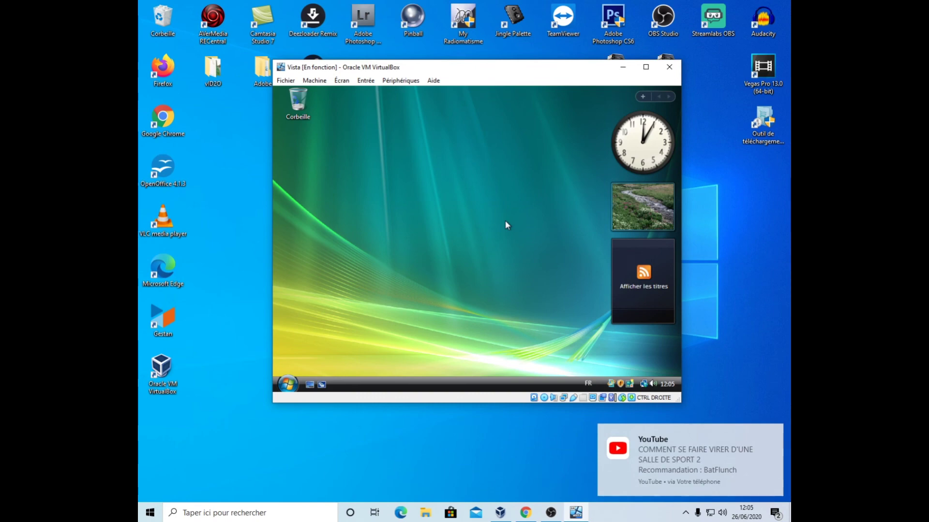
pyautogui.moveTo(664, 250)
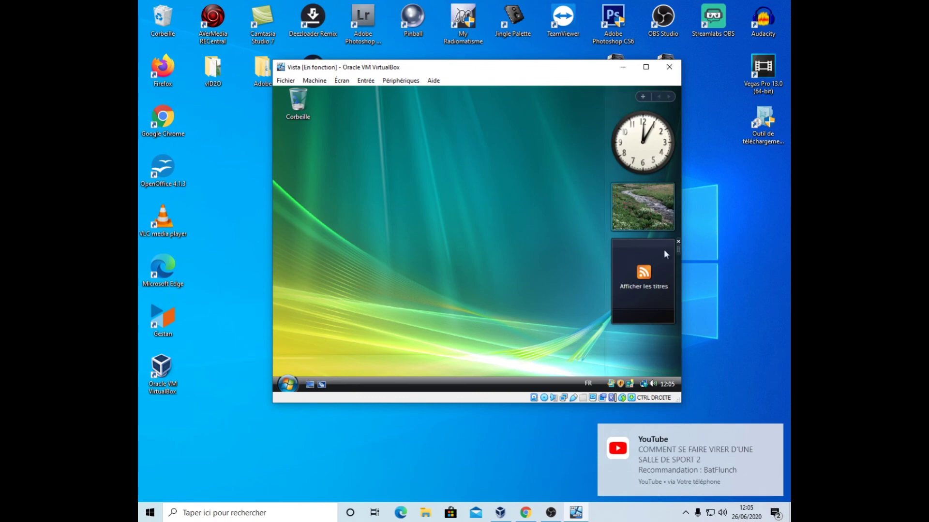